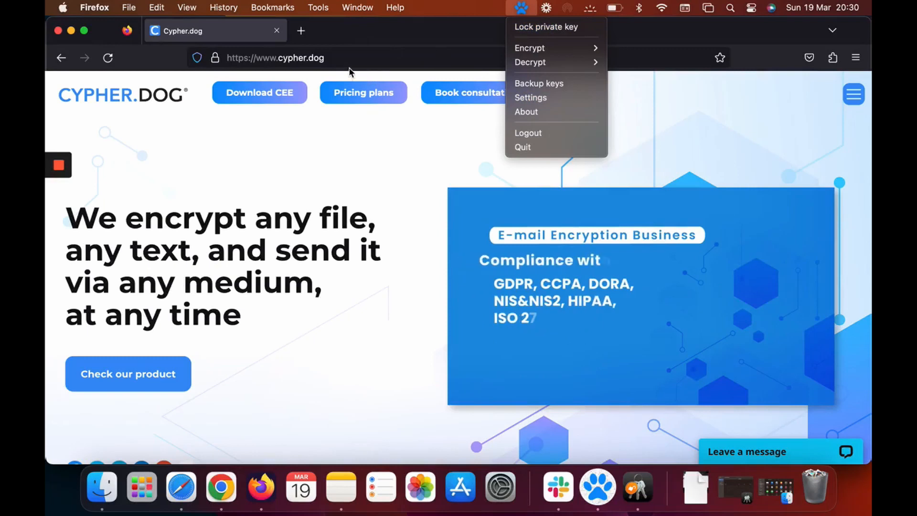
Step: Load the cypher.dog website and open its Download CEE page
left_click(347, 58)
left_click(347, 58)
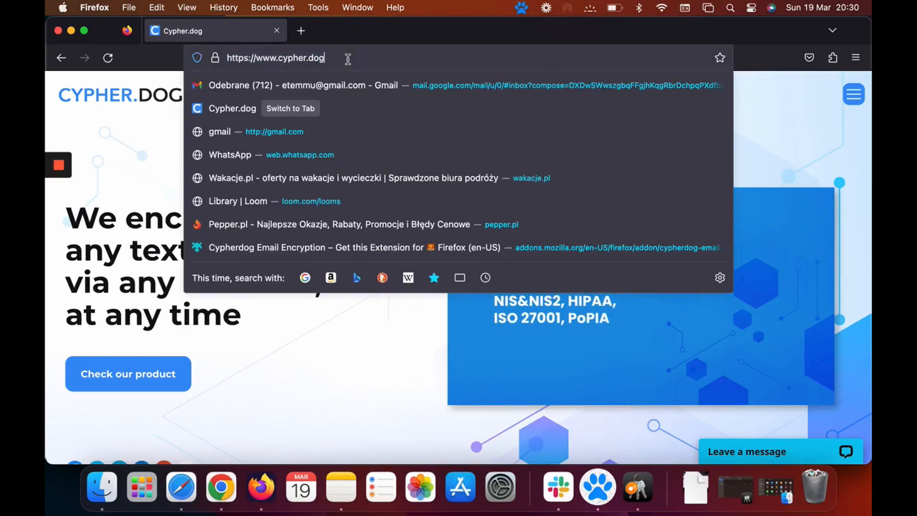
key("Return")
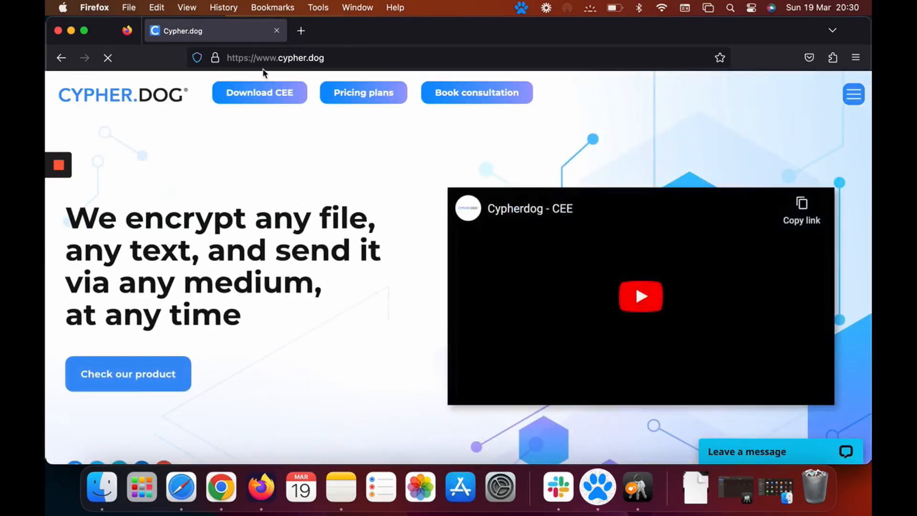
left_click(269, 99)
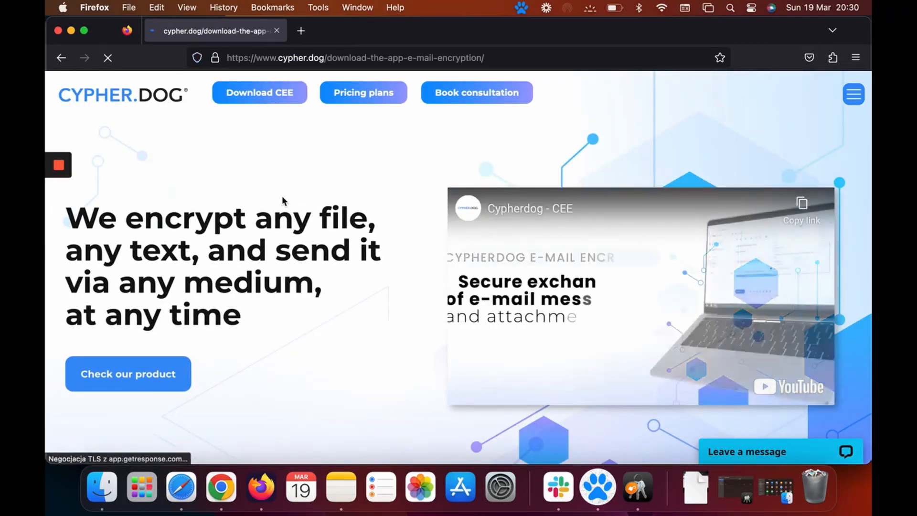
Step: Open the Mozilla Firefox add-on page from the Cypherdog E-mail Encryption Plugin section
scroll(281, 196, "down", 10)
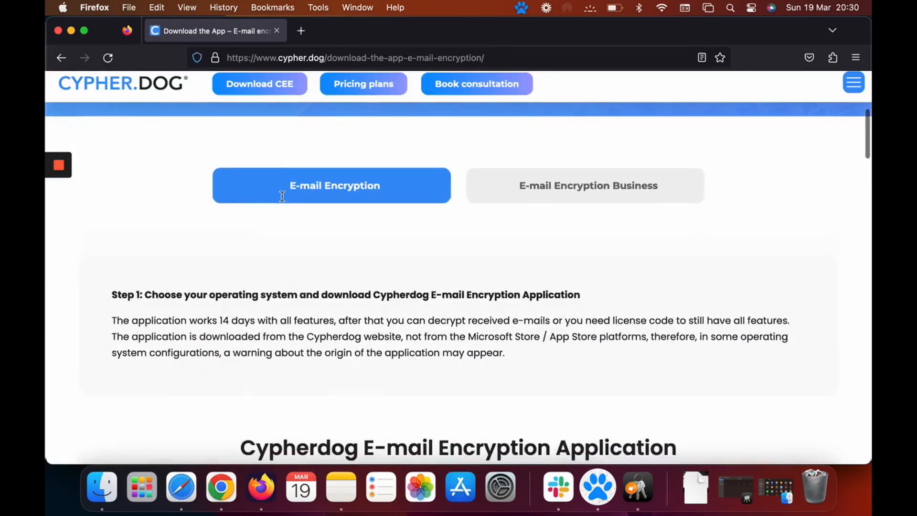
scroll(282, 196, "down", 10)
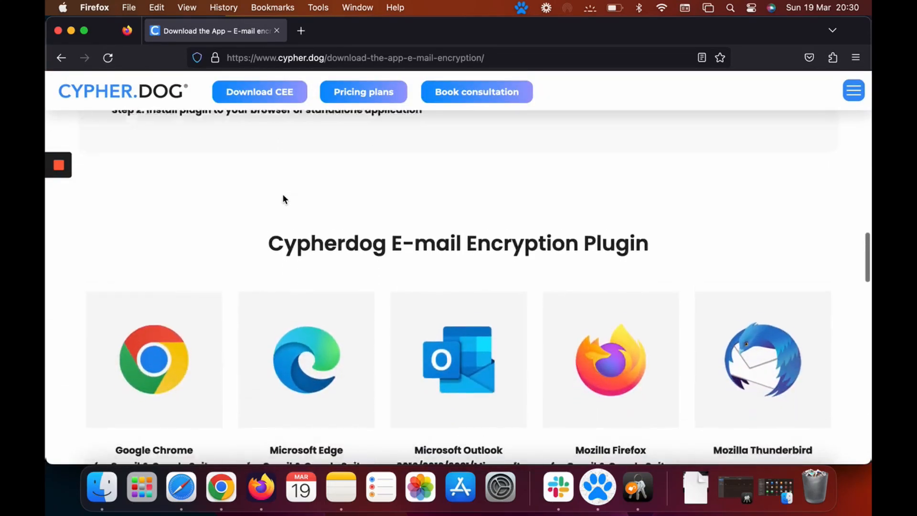
scroll(360, 250, "down", 3)
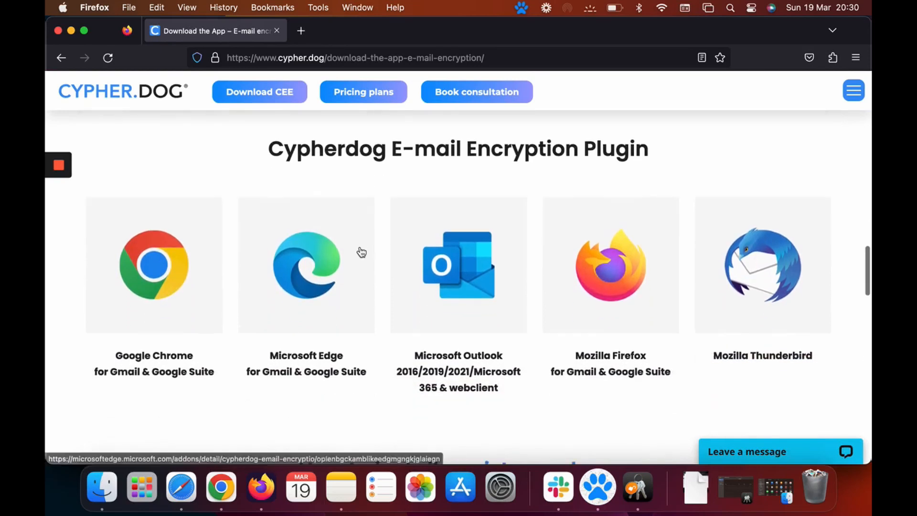
left_click(591, 275)
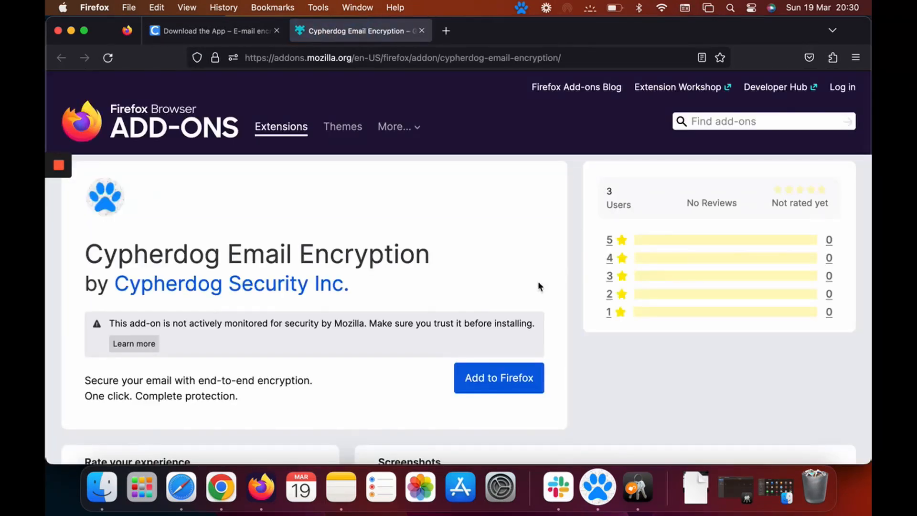
Step: Add the Cypherdog Email Encryption extension to Firefox, allowing it in private windows, and close the add-on page
scroll(488, 297, "down", 3)
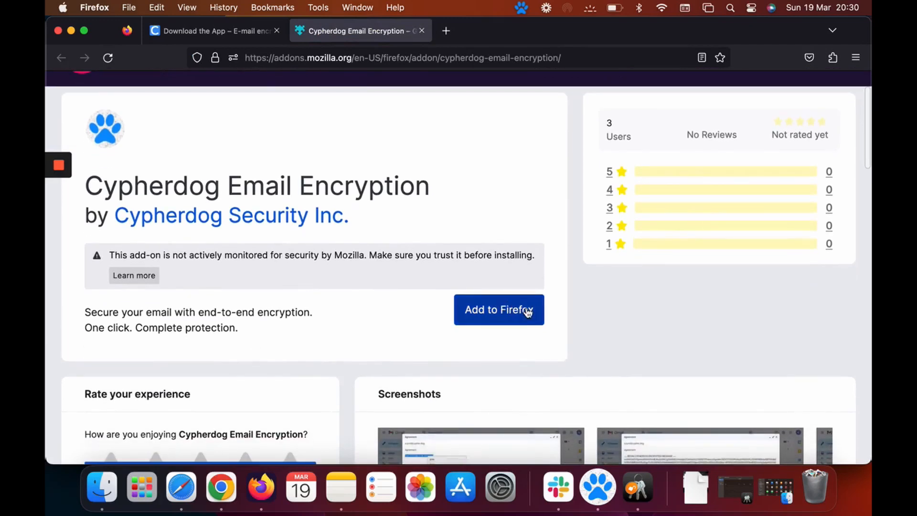
left_click(532, 310)
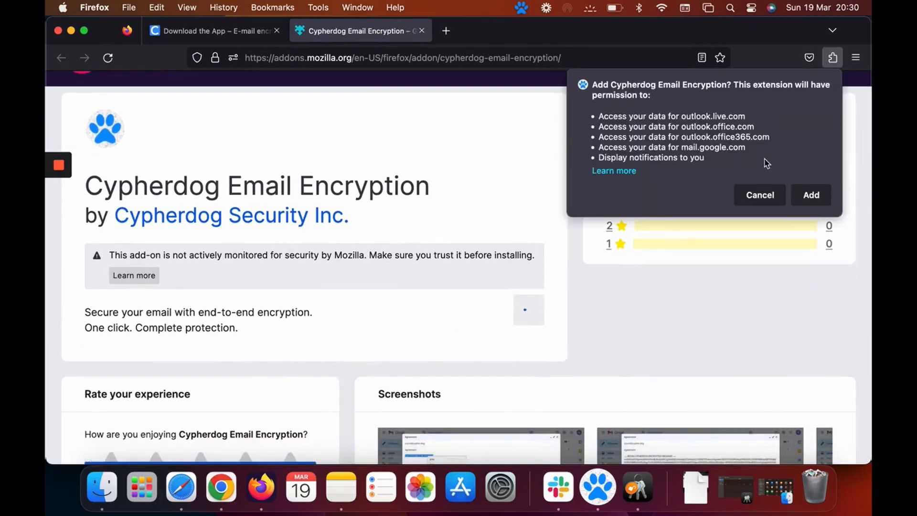
left_click(812, 196)
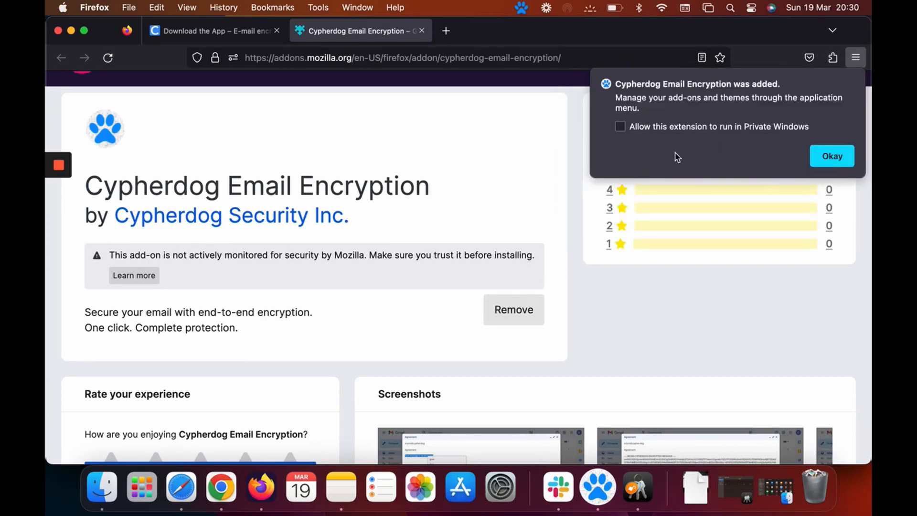
left_click(620, 127)
left_click(839, 157)
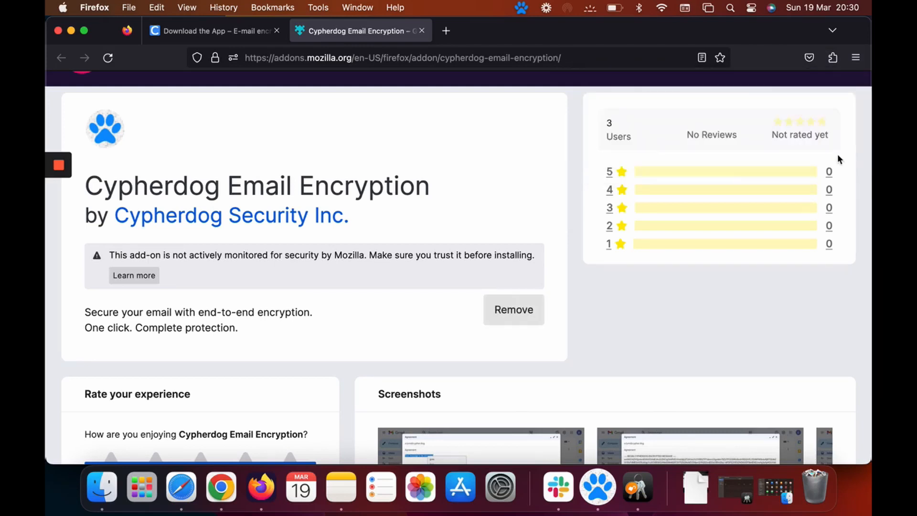
left_click(421, 31)
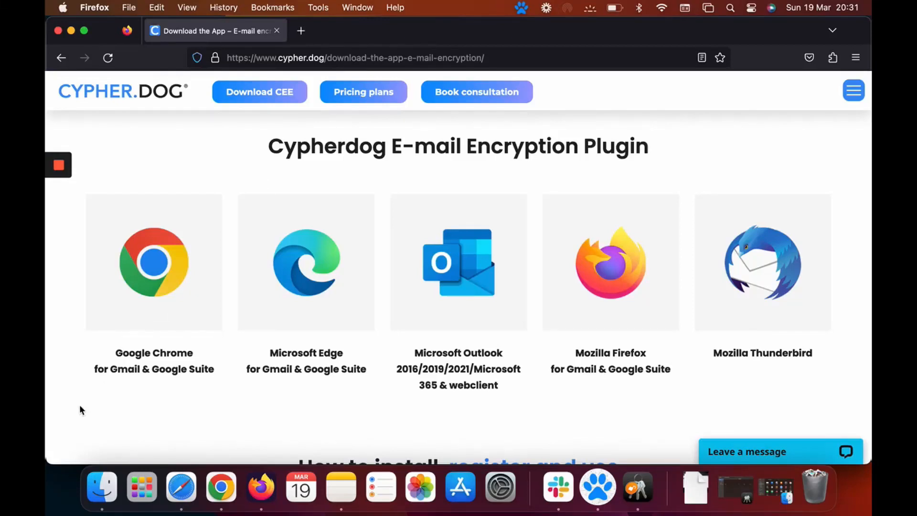
Step: Switch to Finder, search the Mac for "keychain", and open Keychain Access
left_click(102, 490)
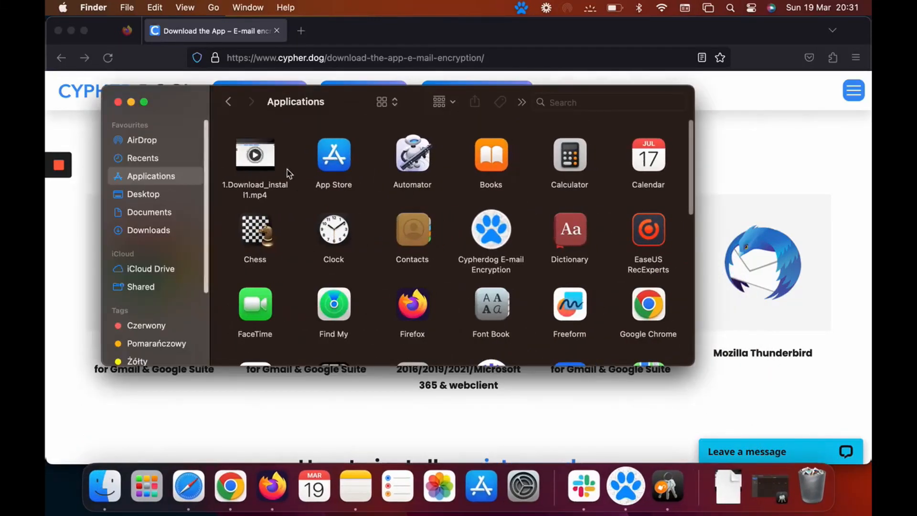
left_click(562, 103)
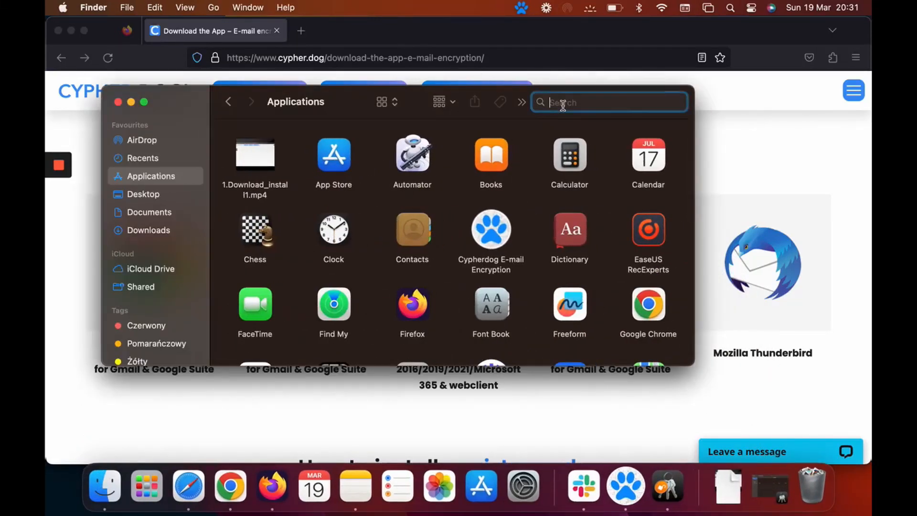
type("keychain")
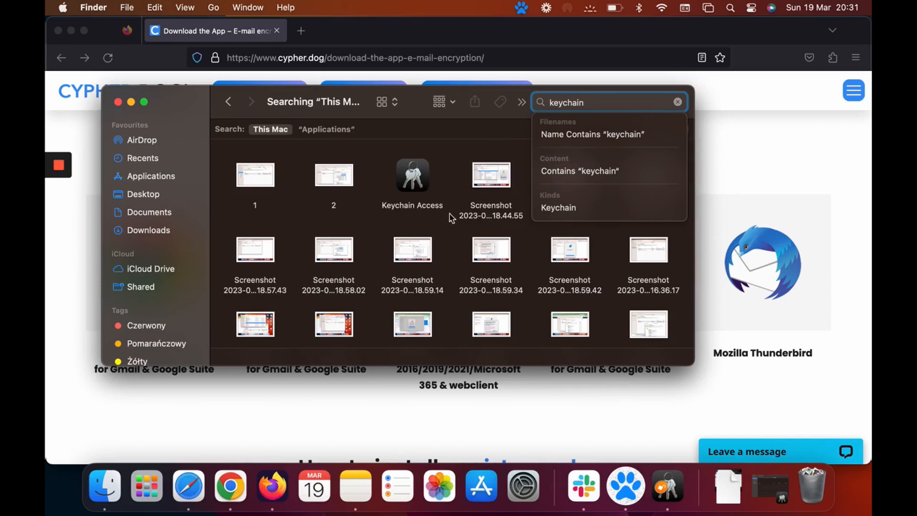
left_click(414, 179)
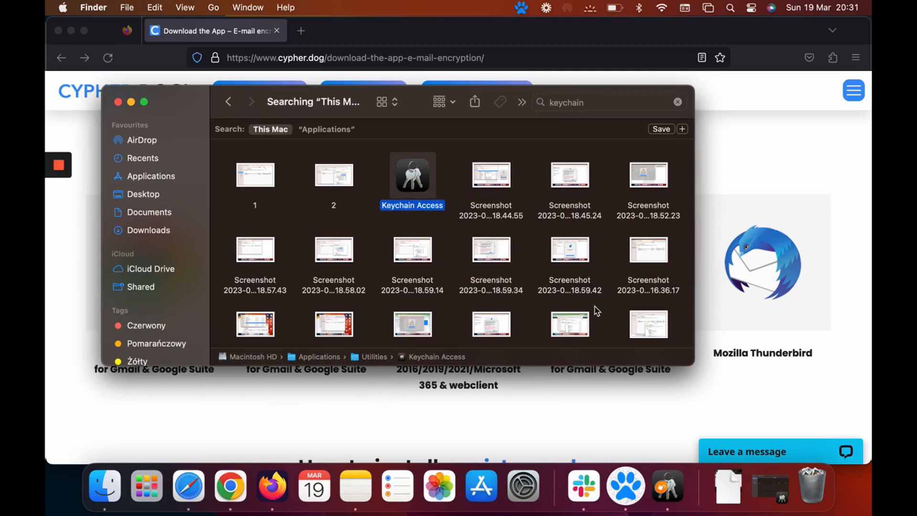
left_click(662, 468)
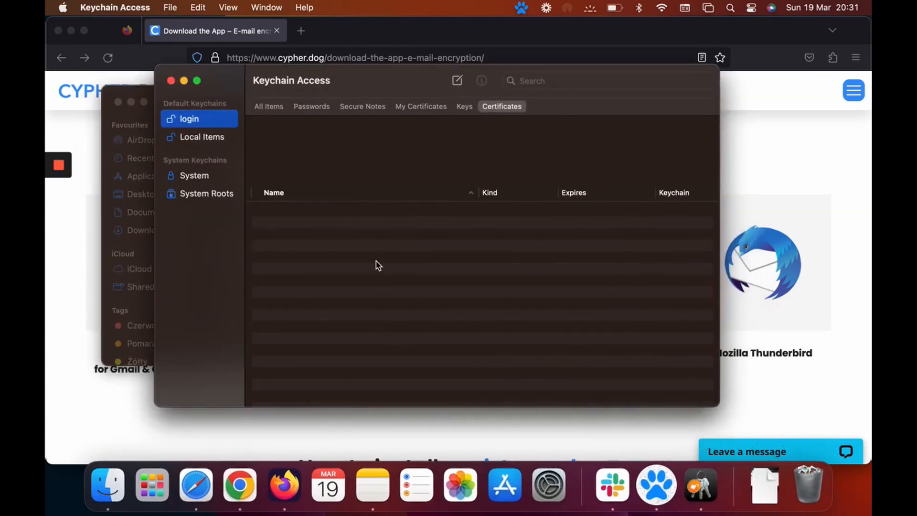
Step: Search the certificates for "Personal CA" and check the actions available for that certificate
left_click(549, 82)
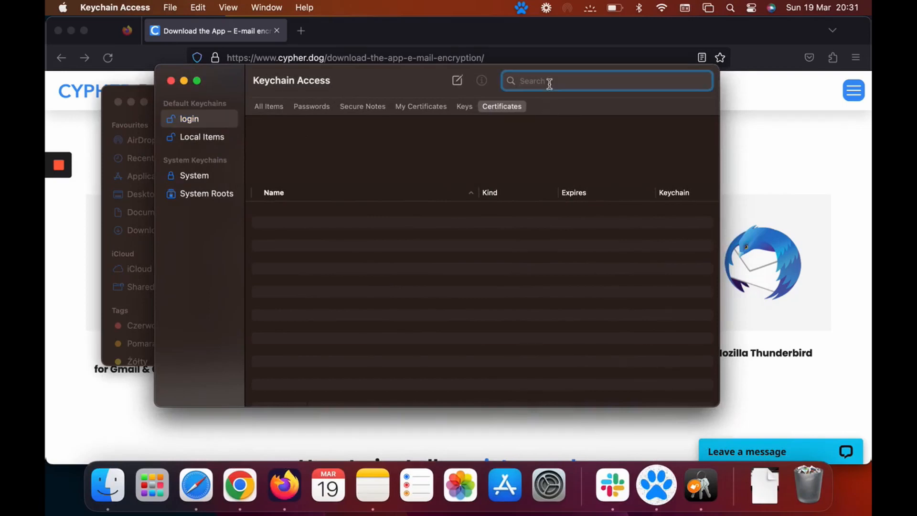
type("Personal CA")
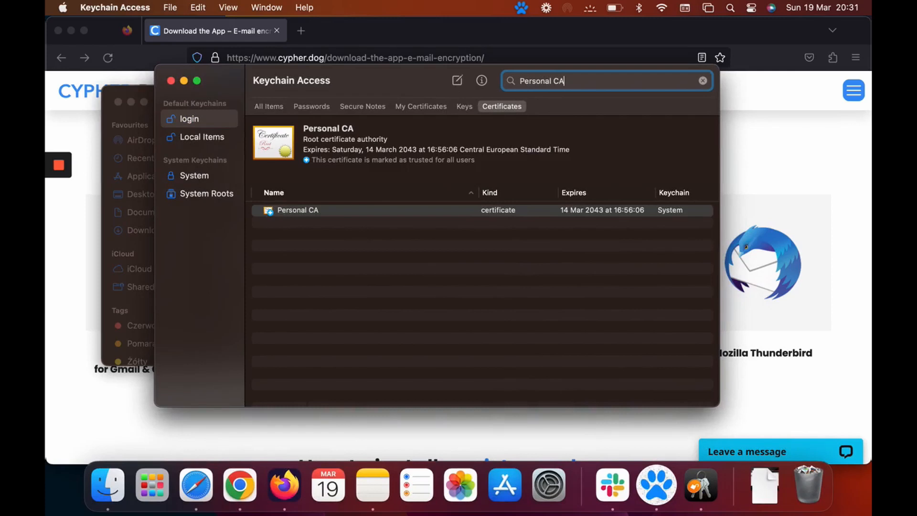
right_click(274, 216)
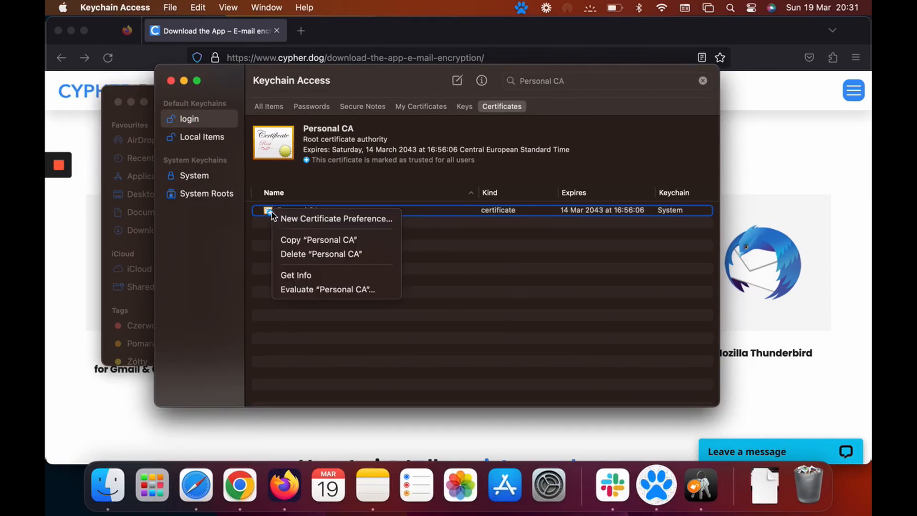
left_click(461, 288)
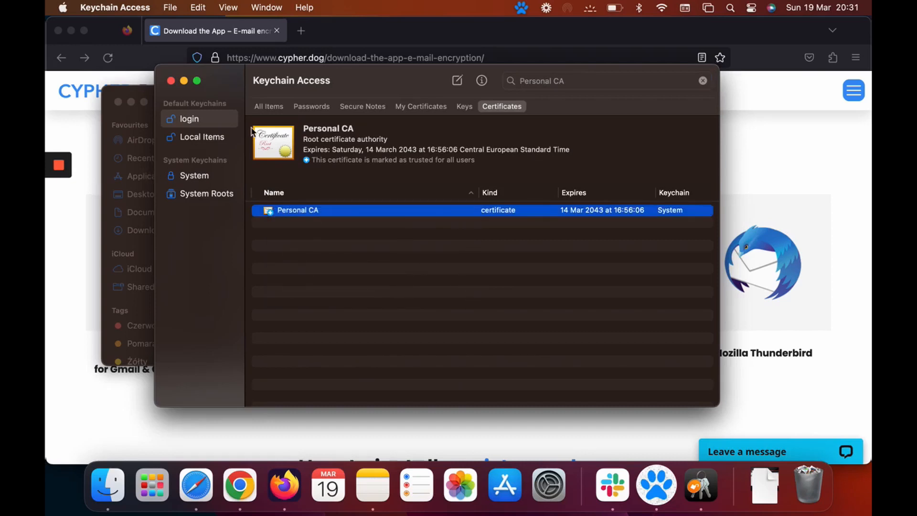
Step: Export the Personal CA certificate from the System keychain to Documents as a .cer file, replacing the existing file
left_click(211, 138)
left_click(195, 179)
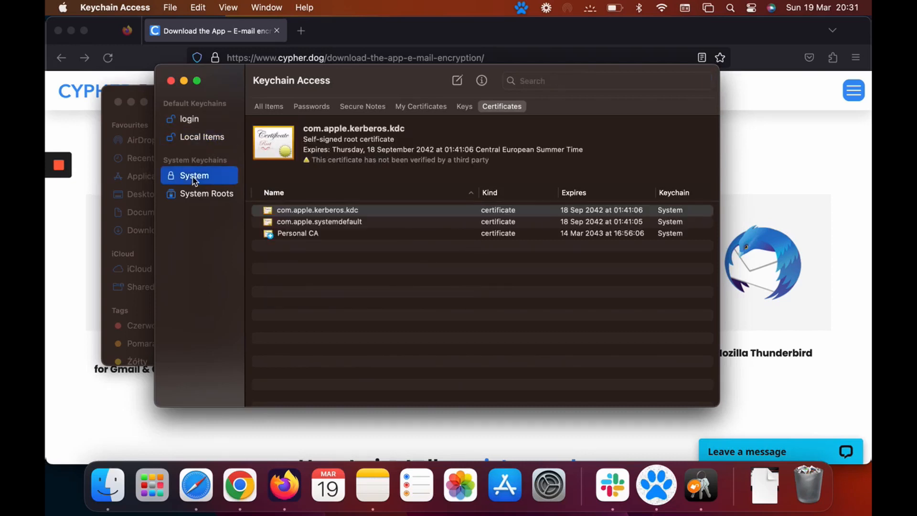
right_click(270, 236)
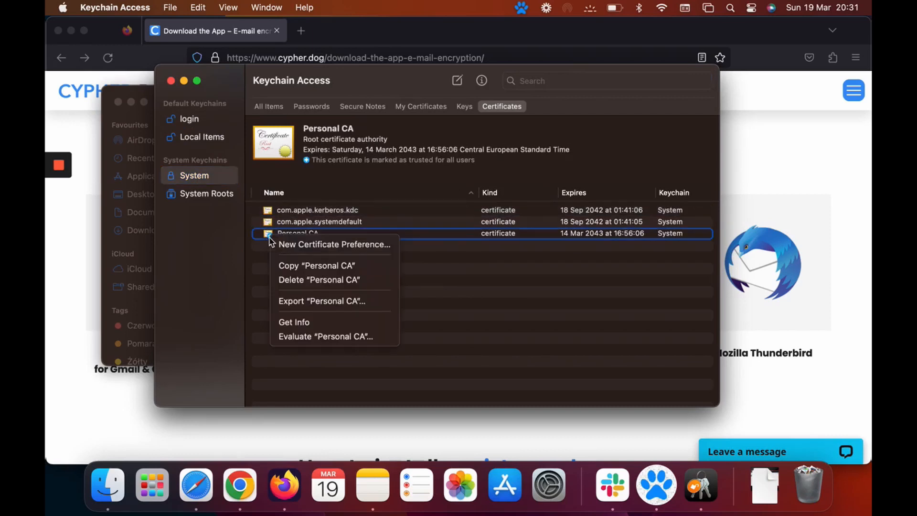
left_click(386, 304)
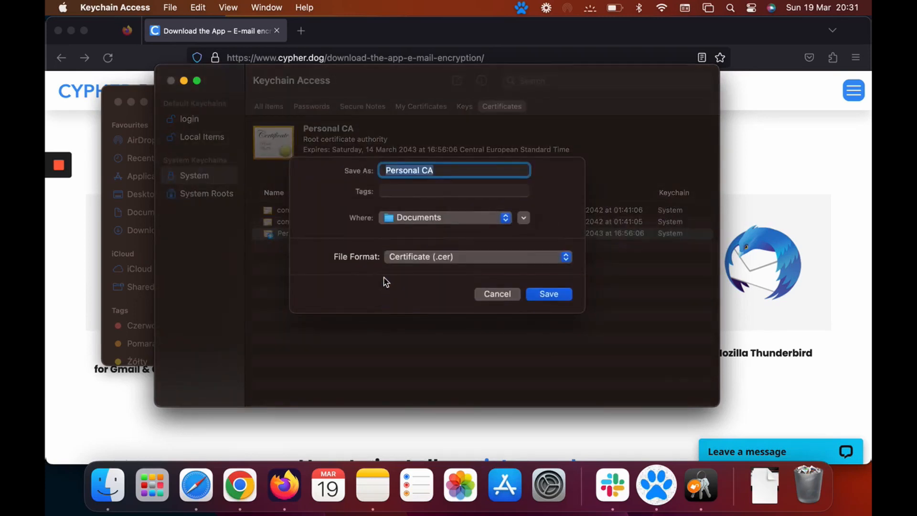
left_click(563, 295)
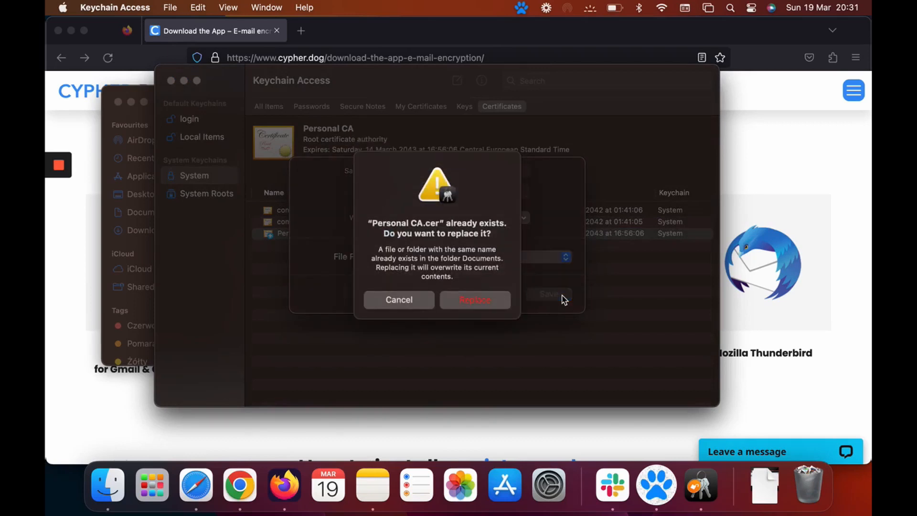
left_click(485, 296)
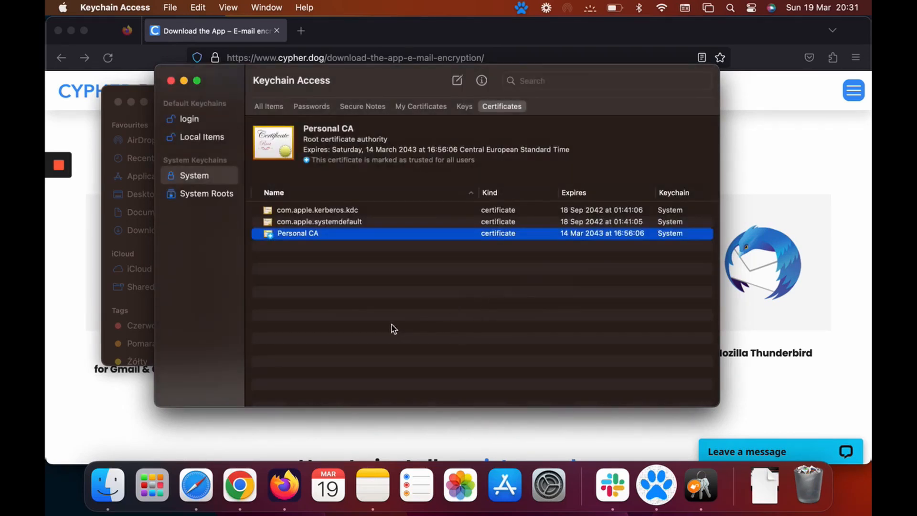
Step: Switch to Firefox and open the Privacy & Security section of its settings
left_click(283, 481)
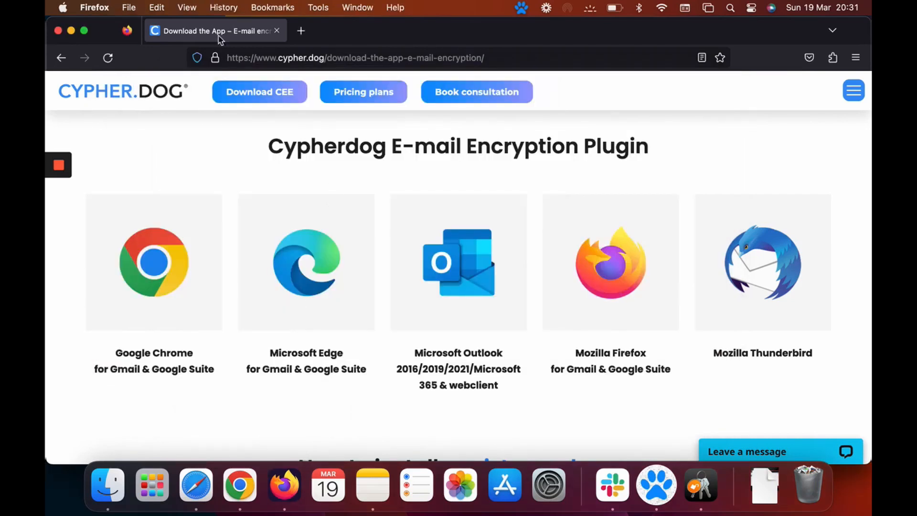
left_click(127, 32)
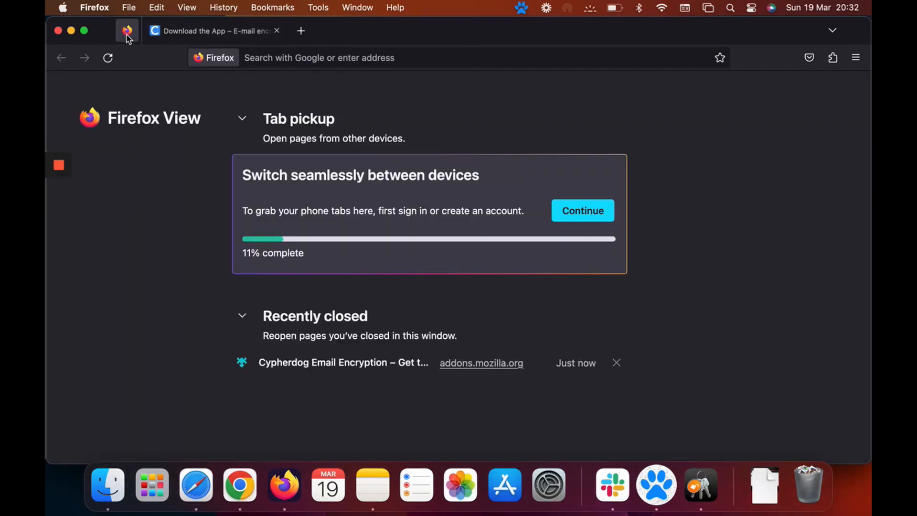
left_click(855, 58)
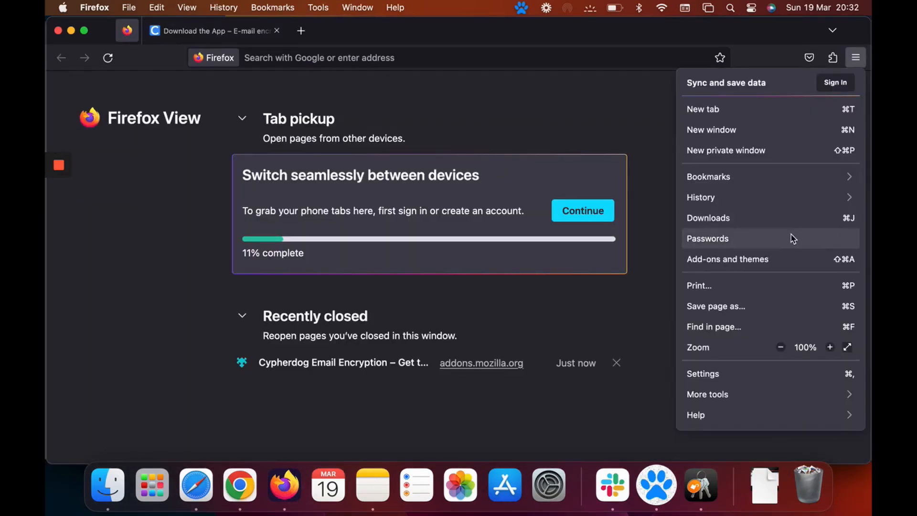
left_click(721, 374)
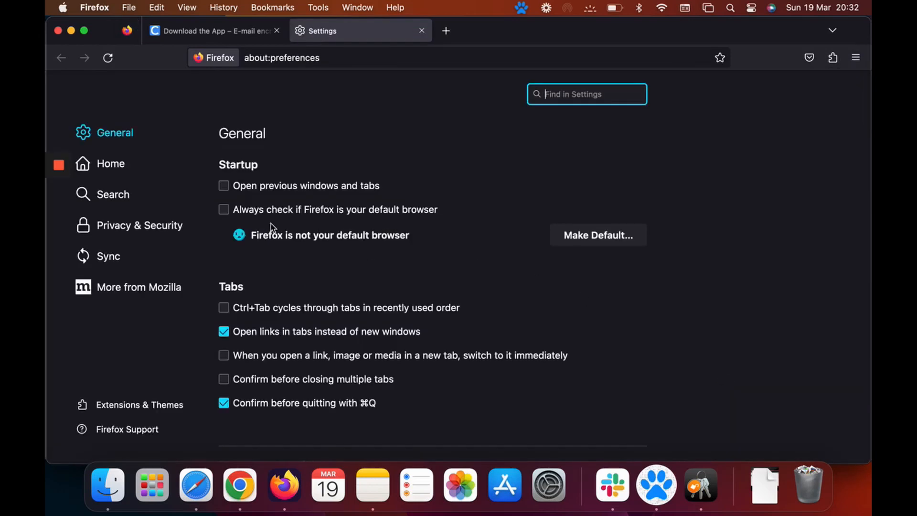
left_click(130, 230)
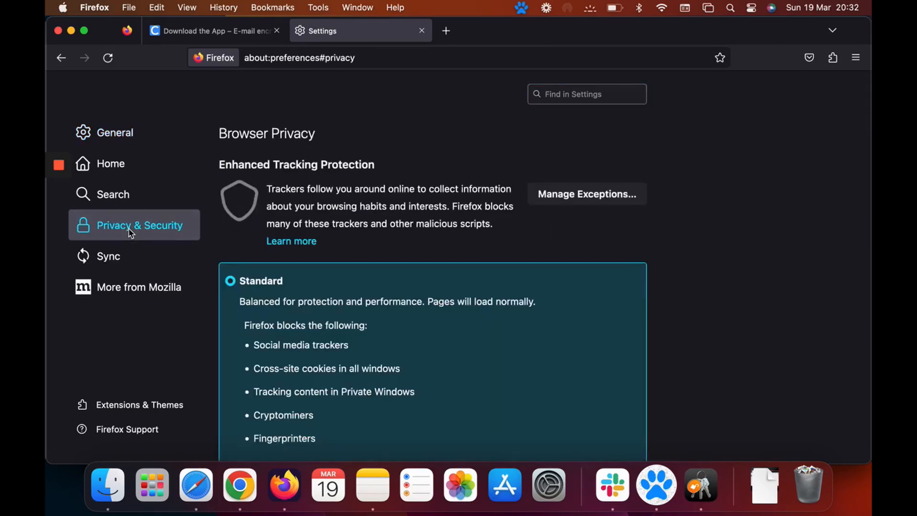
Step: Open Firefox's certificate manager and import Personal CA.cer from Documents as a certificate authority
scroll(385, 242, "down", 15)
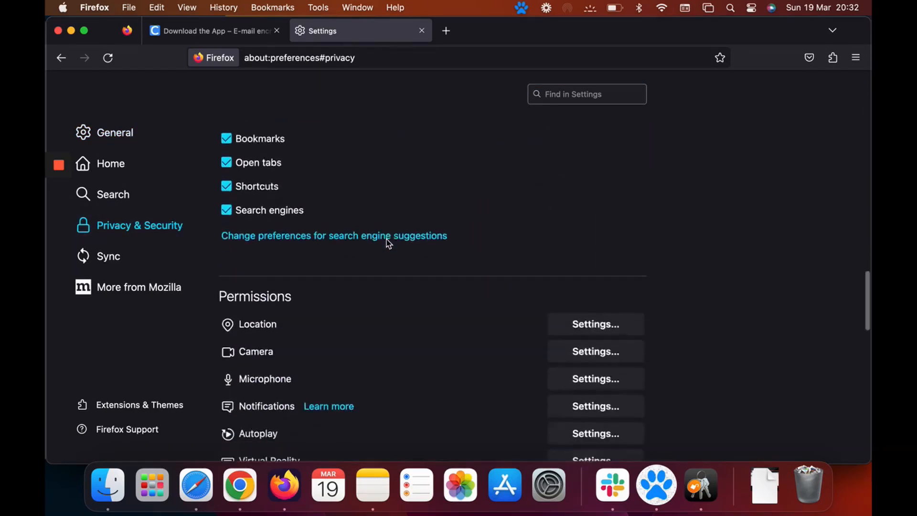
scroll(388, 242, "down", 15)
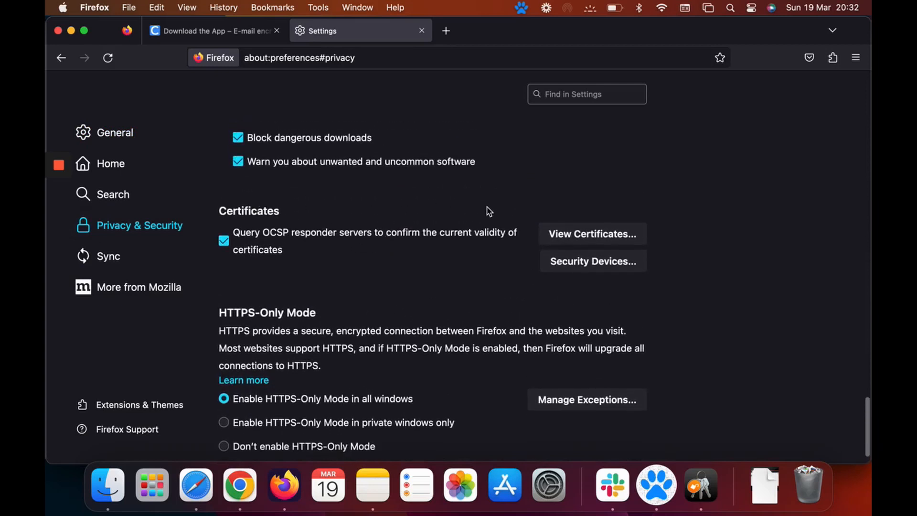
left_click(641, 235)
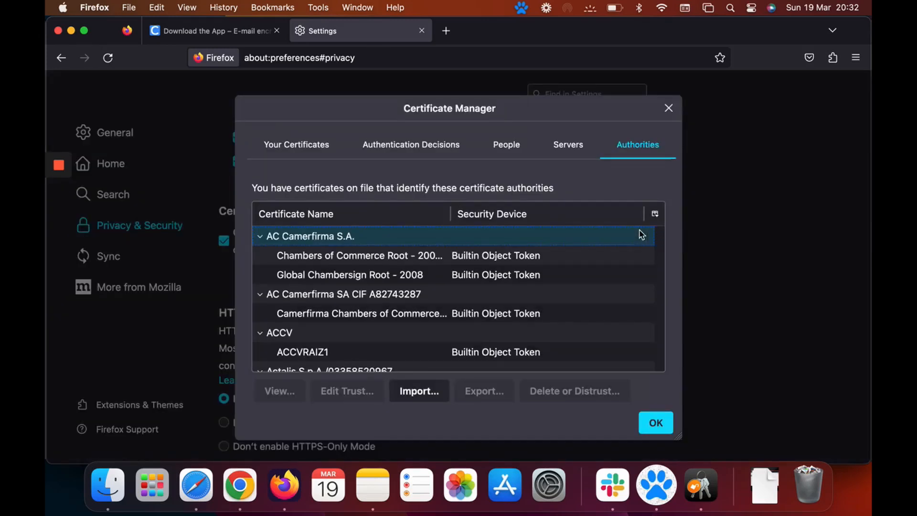
left_click(442, 393)
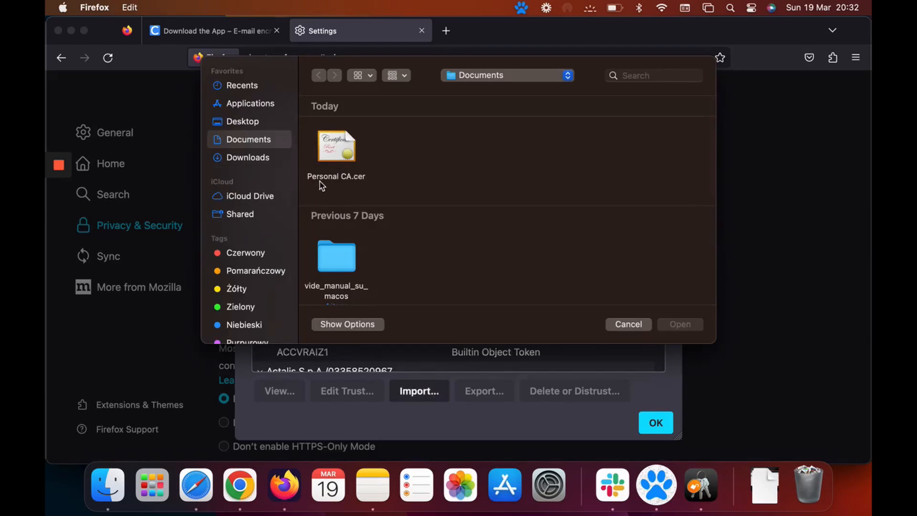
left_click(333, 149)
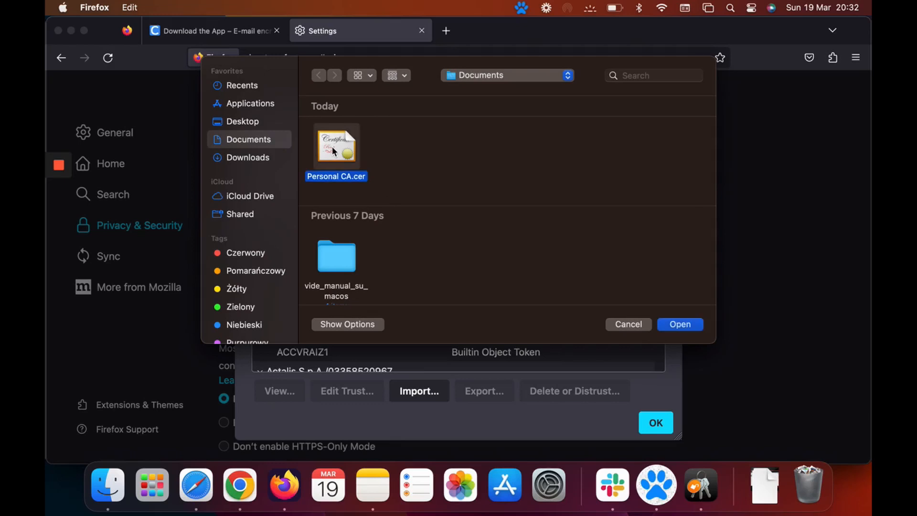
left_click(700, 326)
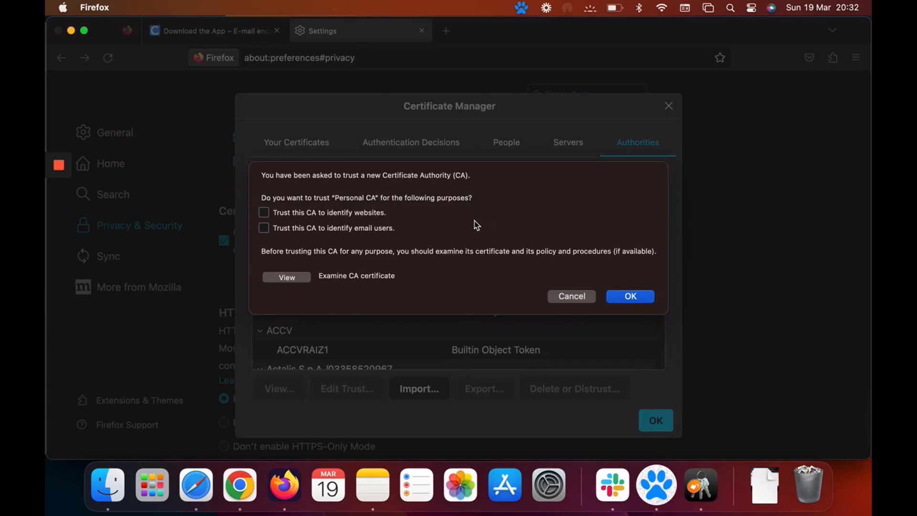
Step: Trust the Personal CA to identify websites, confirm the import and close the certificate manager
left_click(265, 216)
left_click(640, 298)
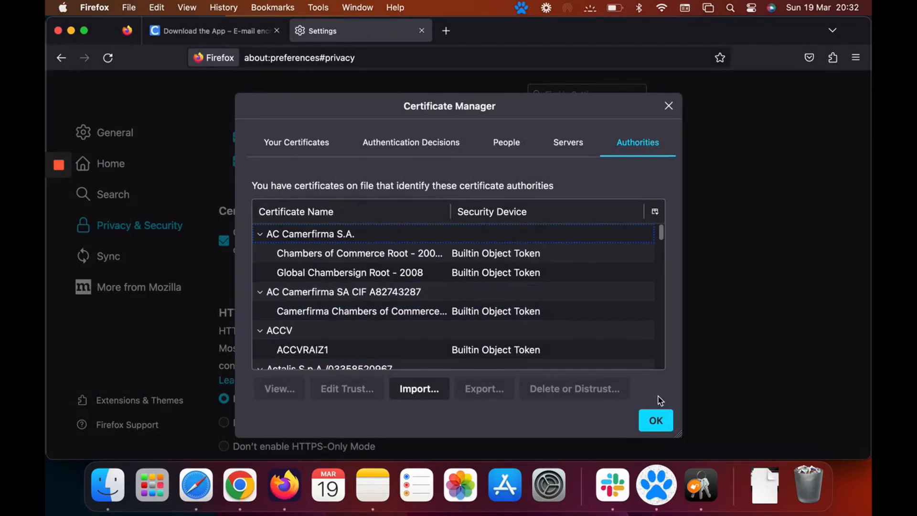
left_click(666, 418)
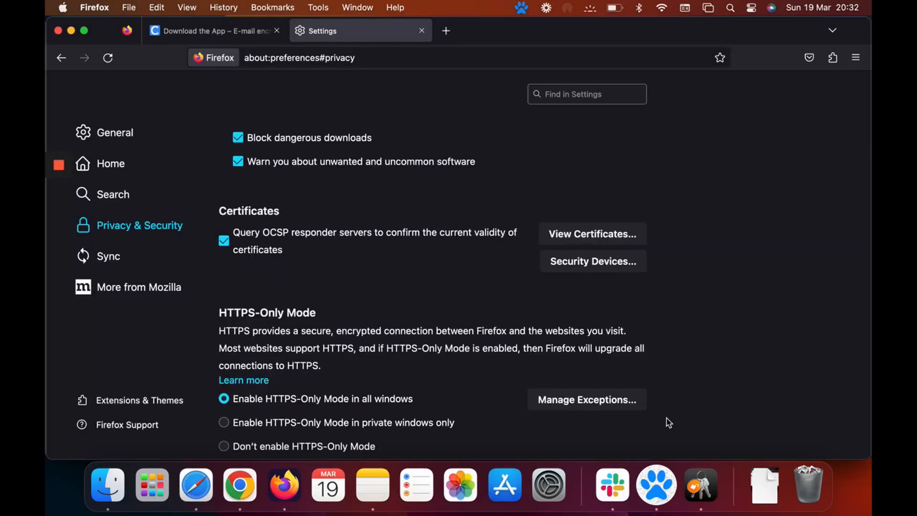
Step: Switch to the Gmail inbox and start a new message addressed to the CEE Cypherdog contact's plus-alias e-mail
left_click(178, 33)
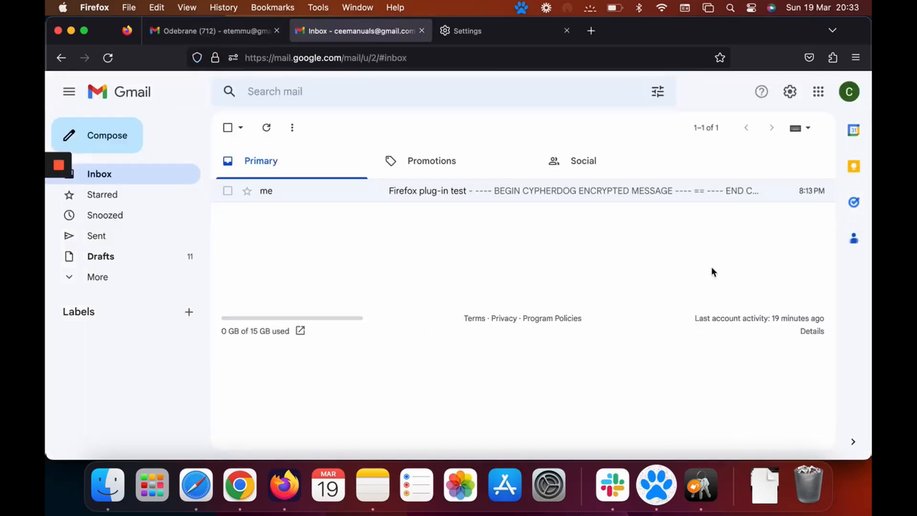
left_click(108, 137)
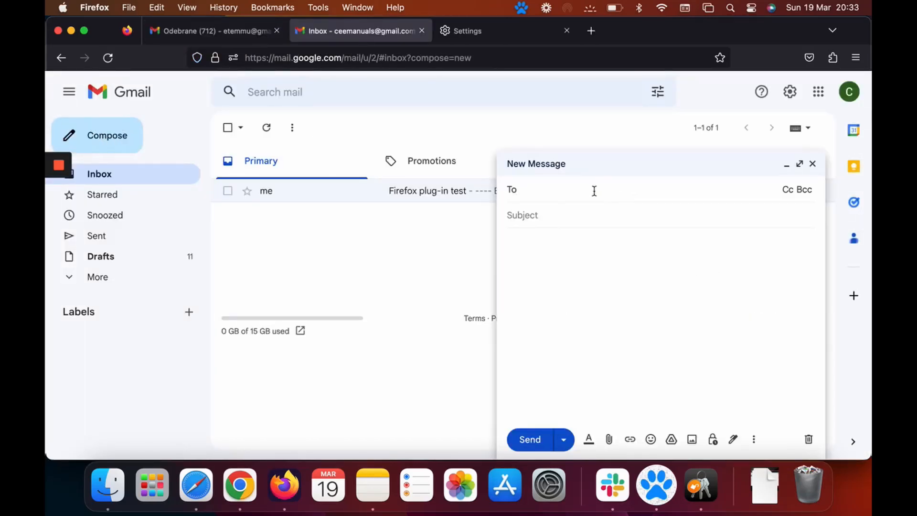
type("ceema")
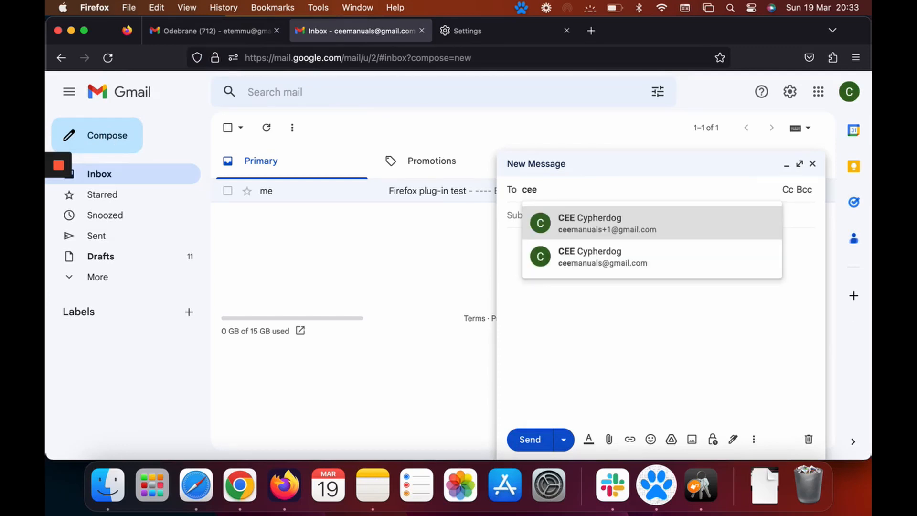
left_click(698, 233)
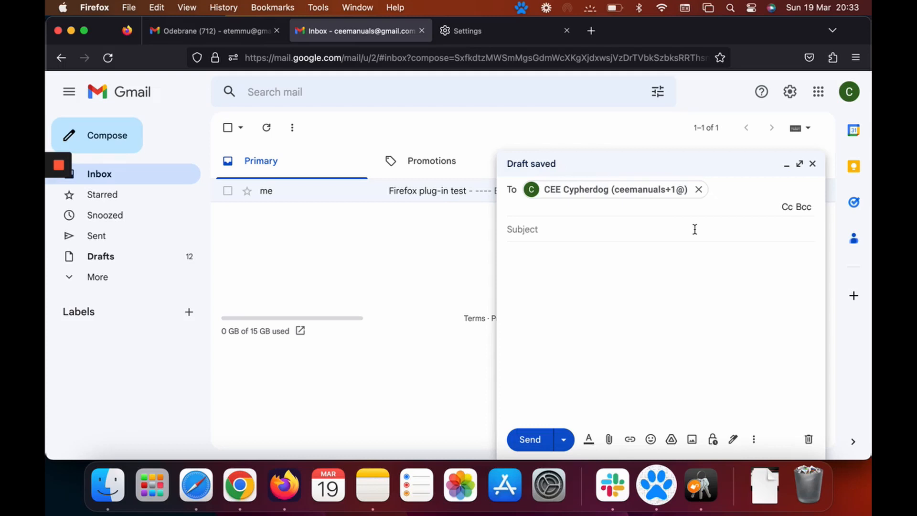
Step: Enter the subject "Firefox plug-in test" and the body "Hi there, we have something confidential to encrypt and send", dismissing the confidential mode suggestion
left_click(573, 224)
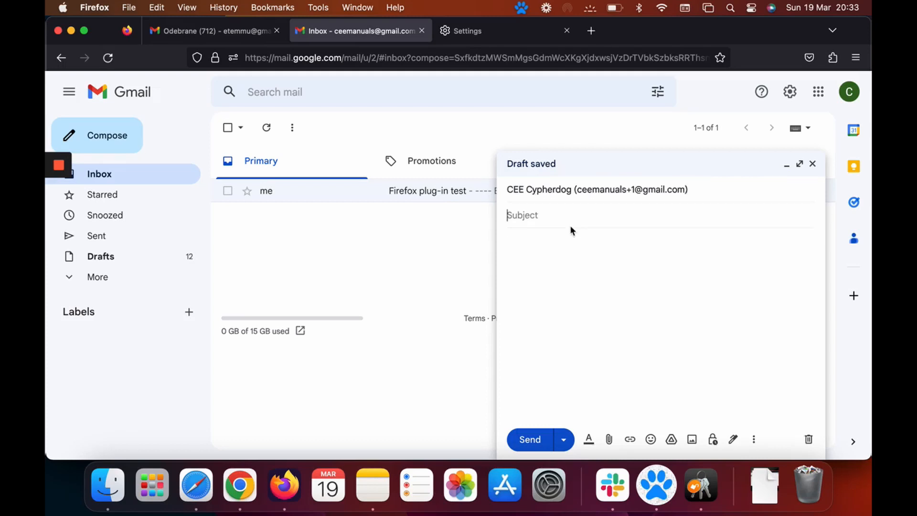
type("Firefox plug-")
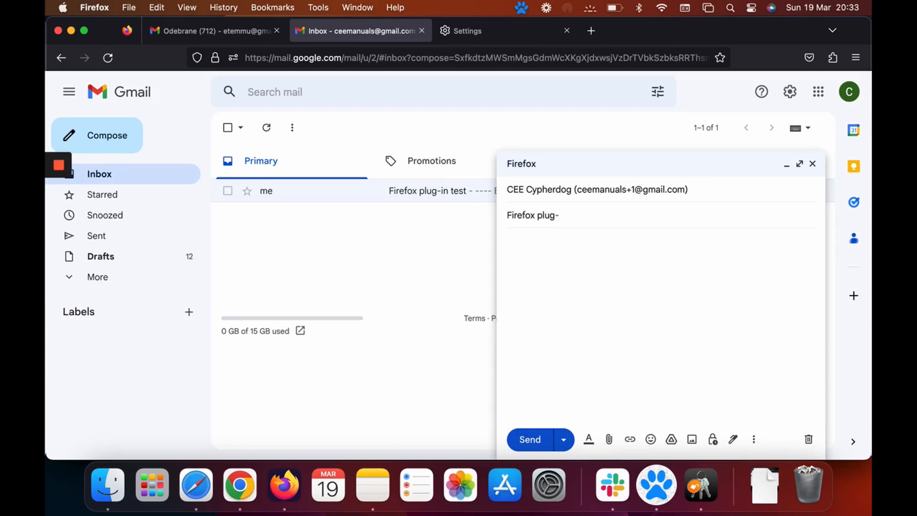
type("in test")
key("Tab")
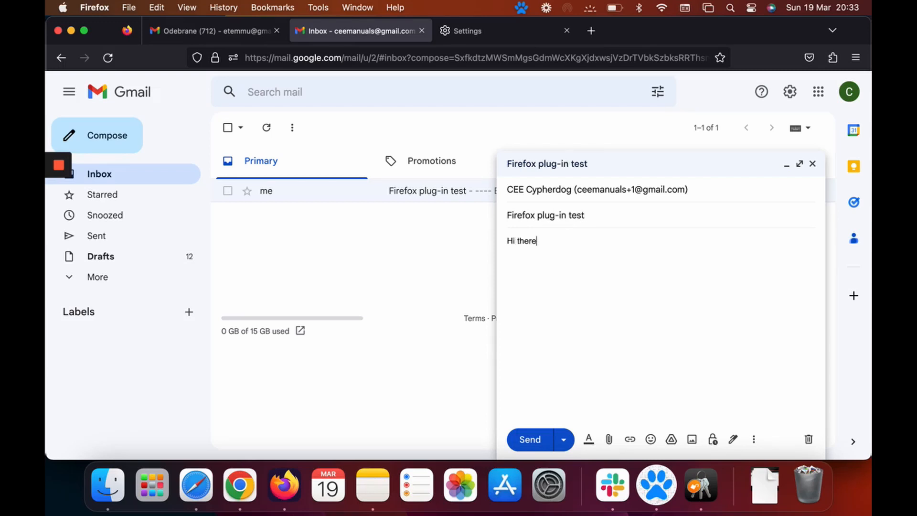
type("Hi there, we have something confidential")
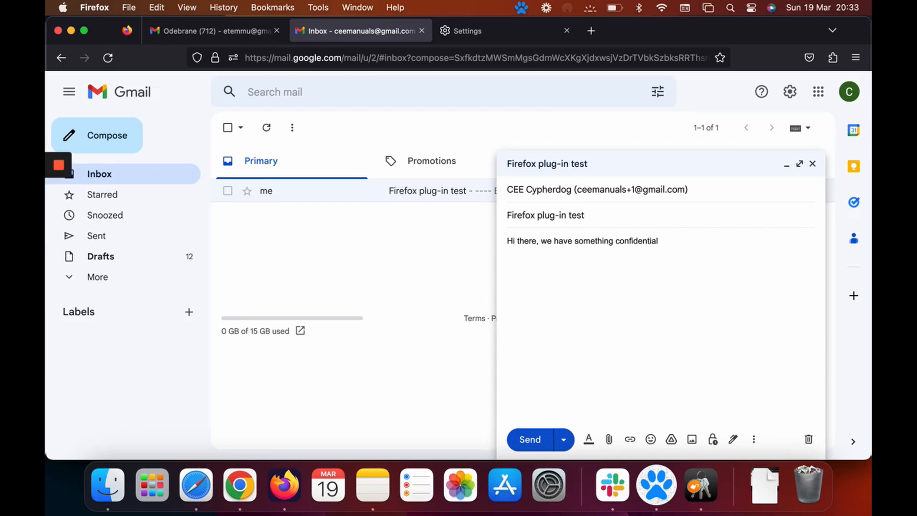
type("encrypt and send")
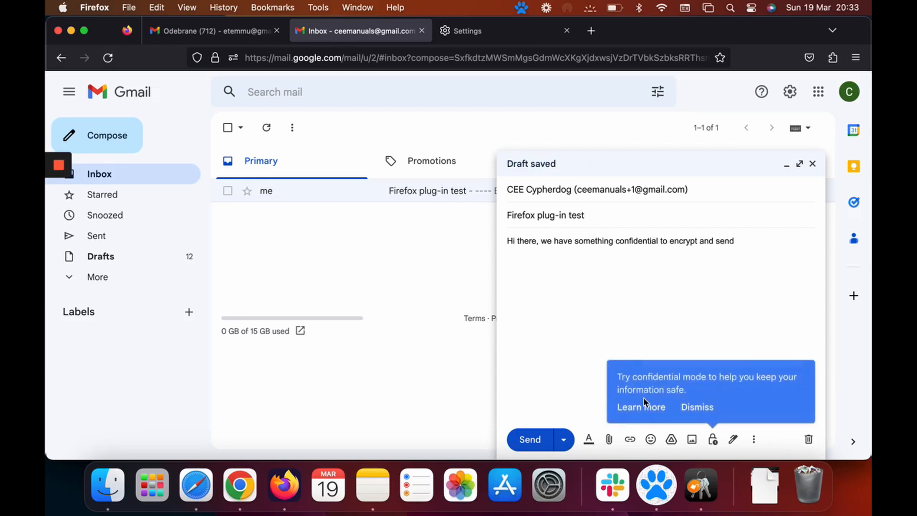
left_click(697, 407)
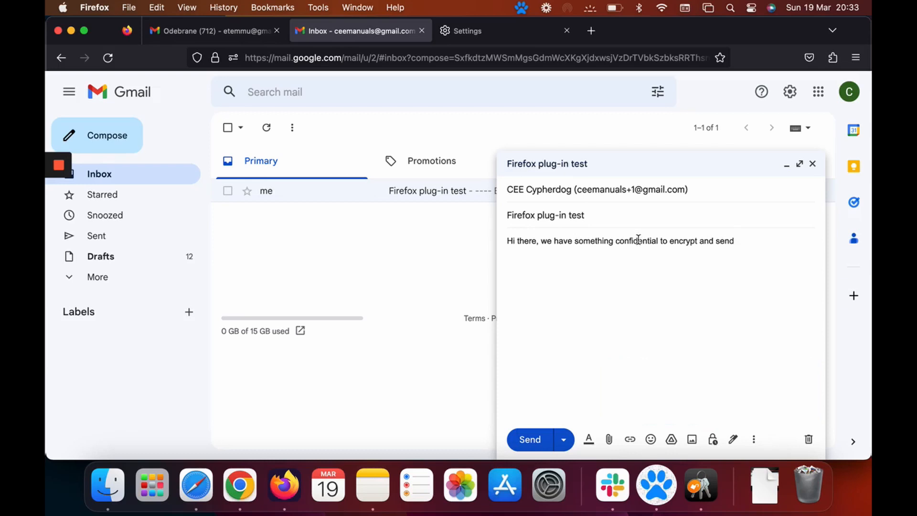
Step: Encrypt the whole message body with Cypherdog Email Encryption, authorizing the browser extension, and send the message
triple_click(638, 239)
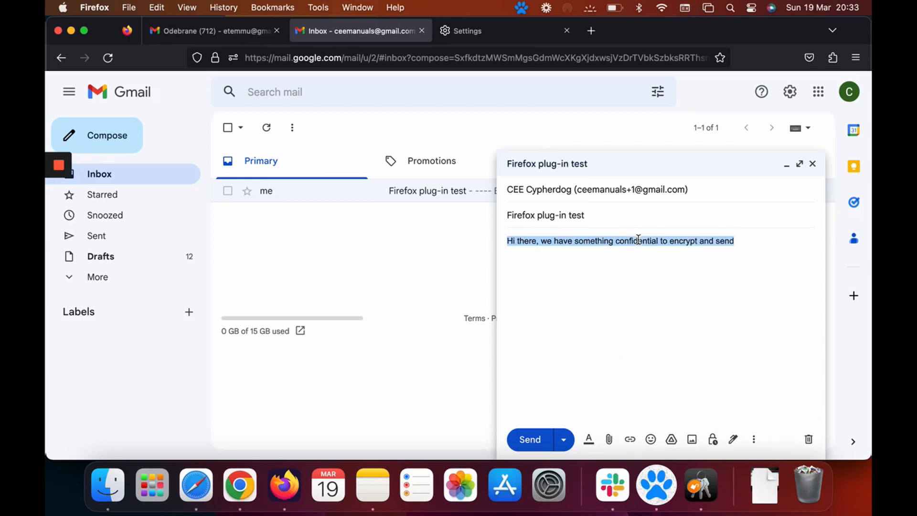
right_click(638, 240)
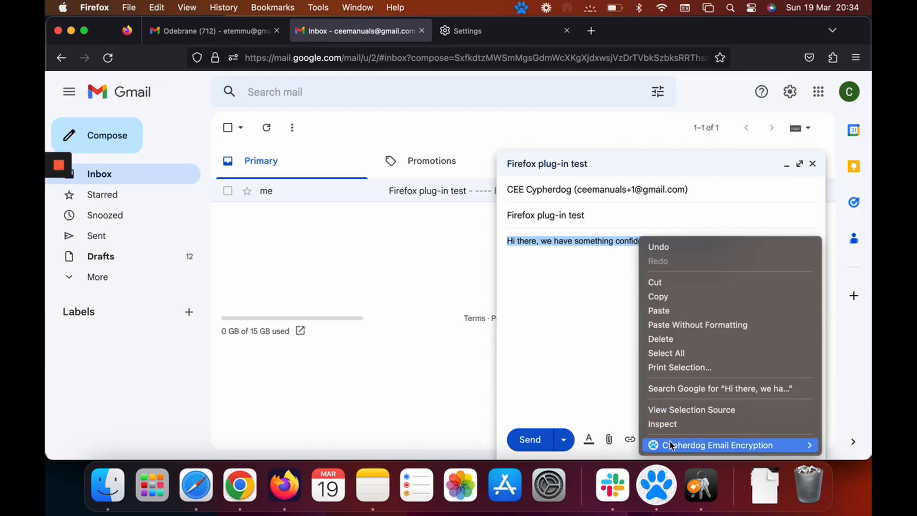
mouse_move(670, 445)
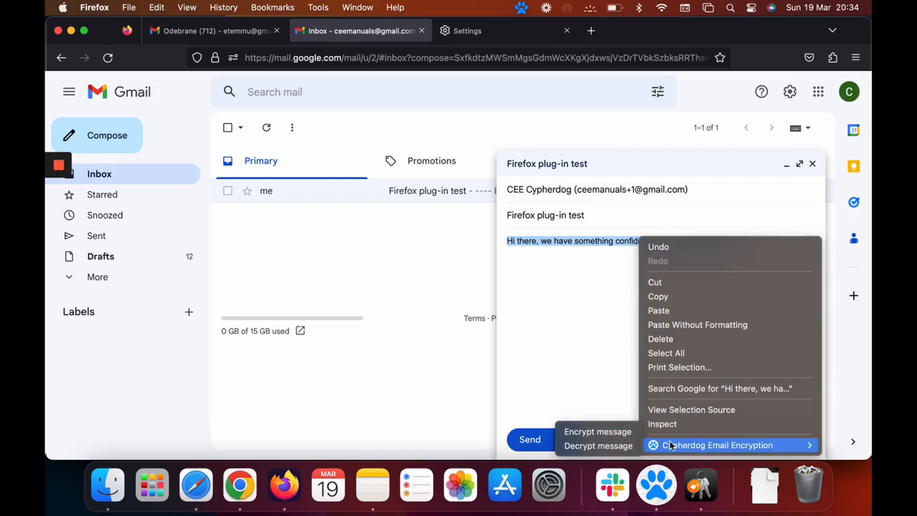
left_click(599, 432)
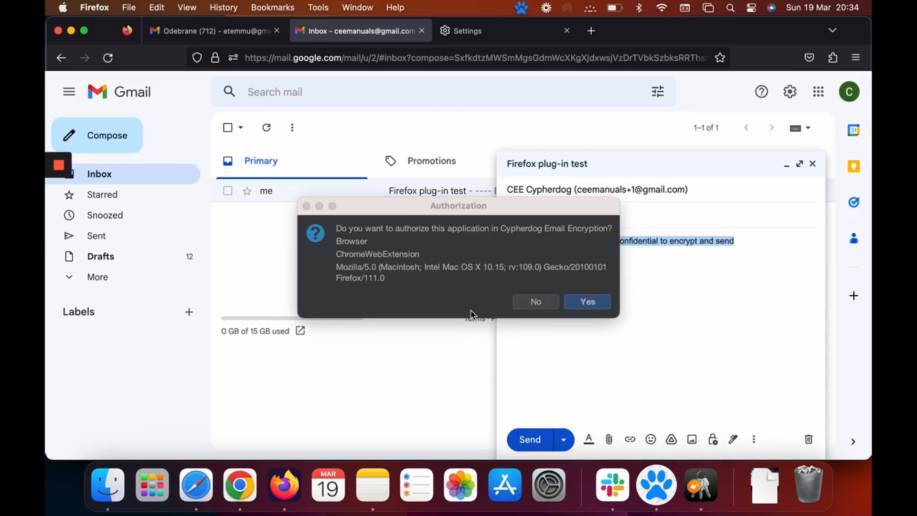
left_click(603, 305)
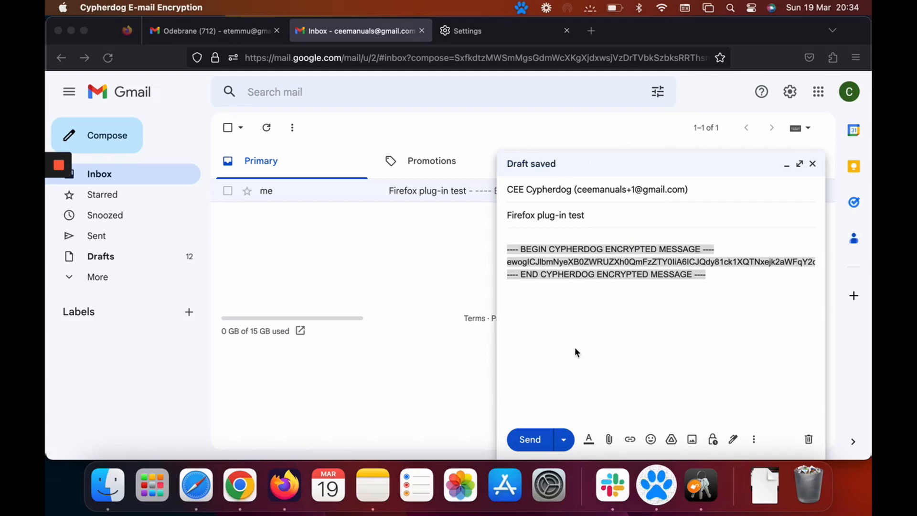
left_click(531, 444)
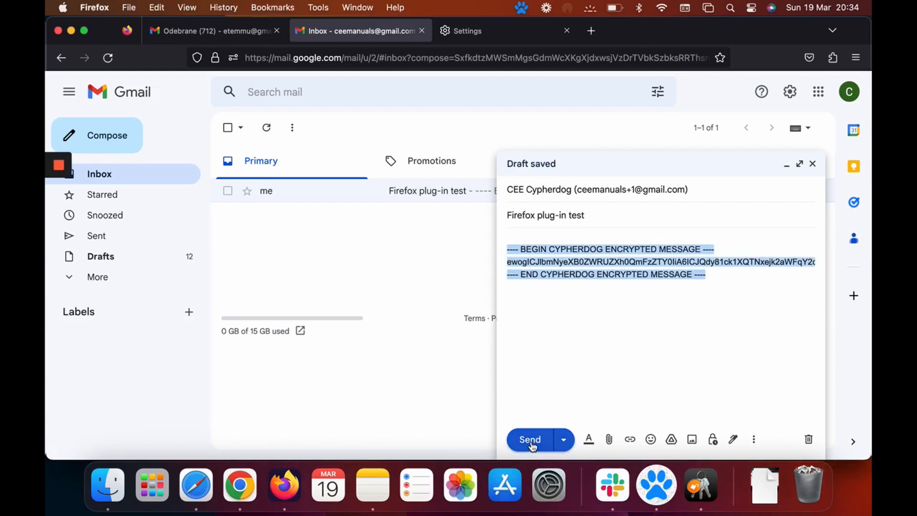
left_click(532, 444)
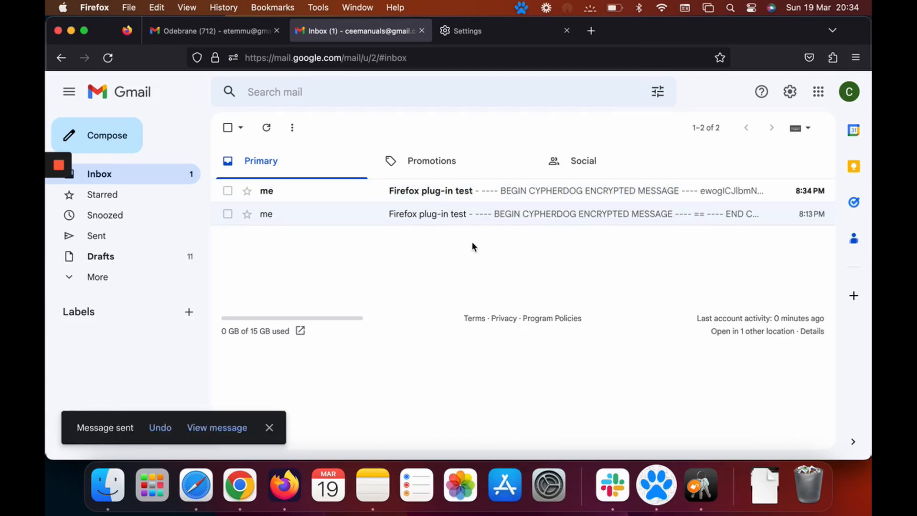
Step: Open the newly received "Firefox plug-in test" message, show its decrypted text with Cypherdog and hide it again
left_click(447, 196)
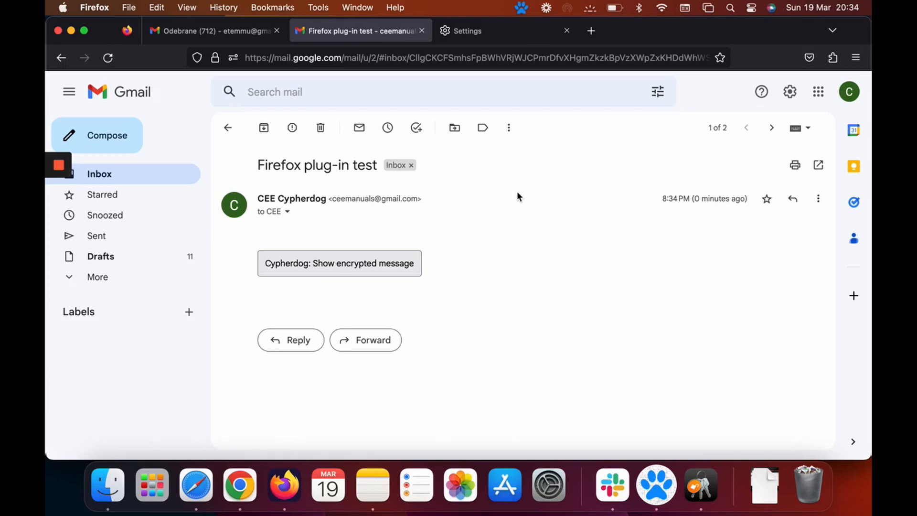
left_click(292, 271)
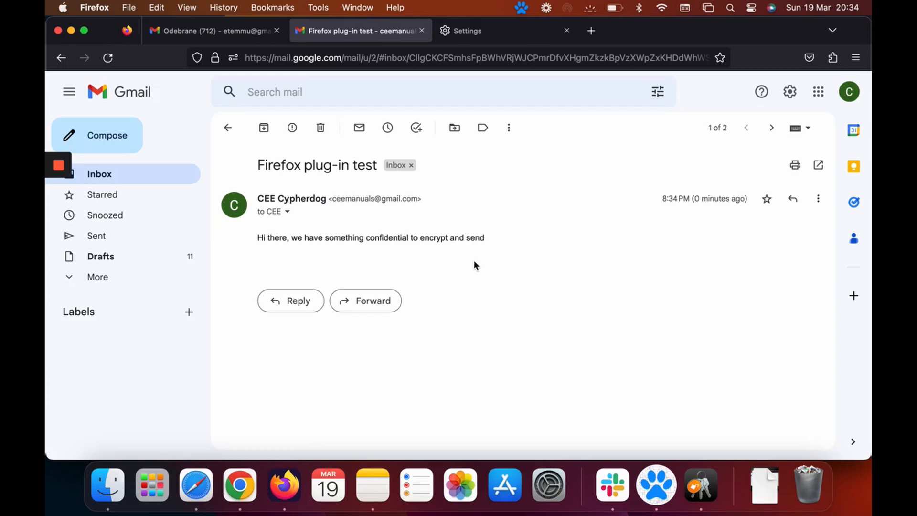
left_click(356, 235)
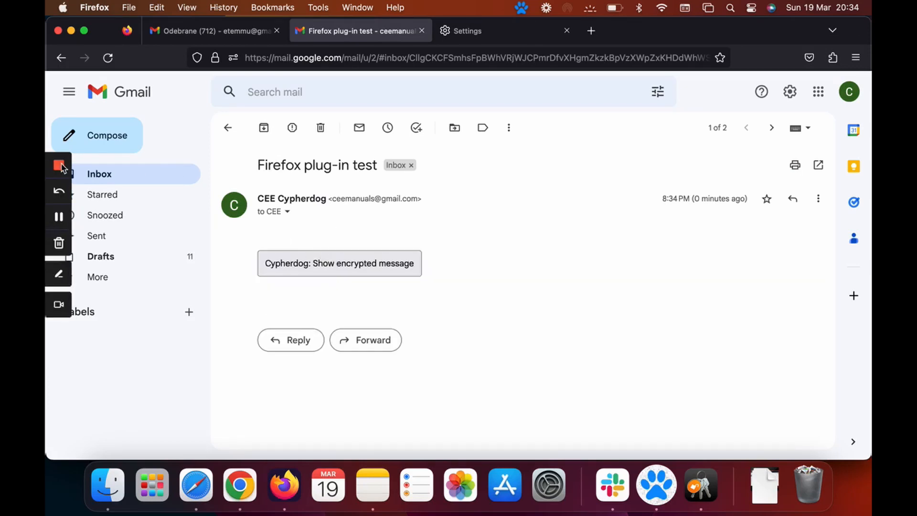